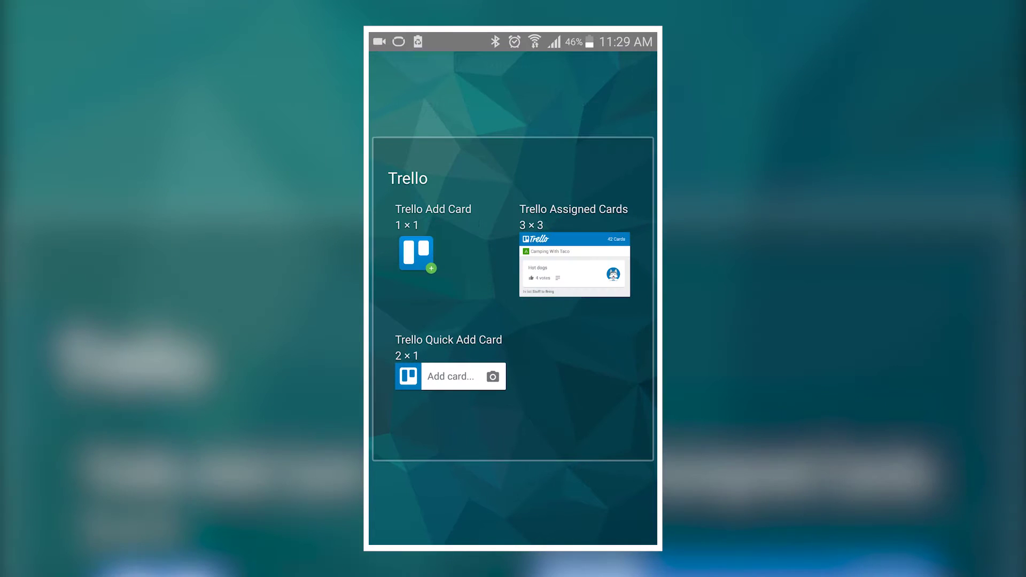
# - Drag the Trello Assigned Cards widget onto an empty home-screen page
pyautogui.moveTo(575, 264)
pyautogui.mouseDown()
pyautogui.moveTo(583, 270)
pyautogui.moveTo(465, 156)
pyautogui.mouseUp()
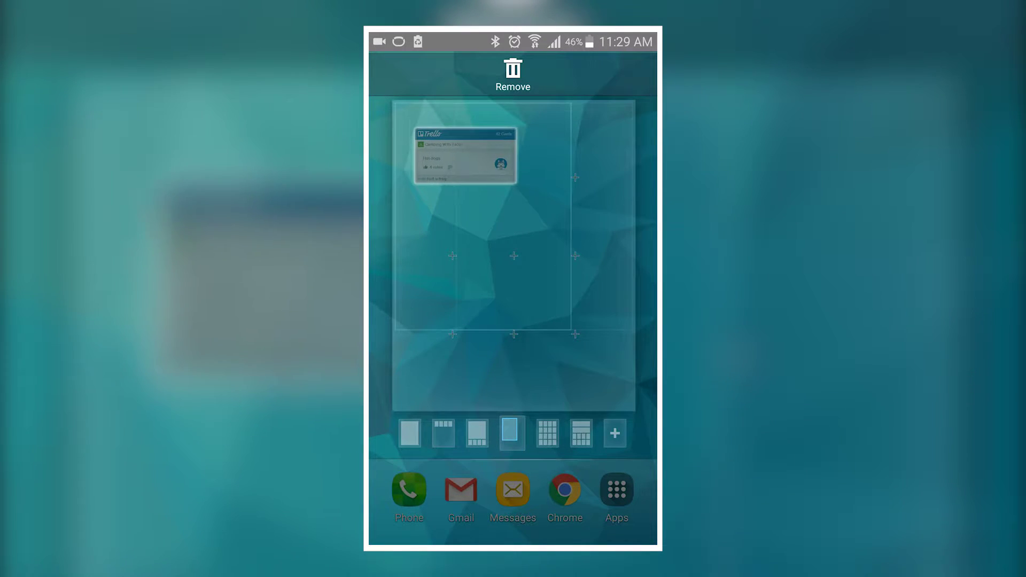
pyautogui.moveTo(465, 156); pyautogui.dragTo(465, 156)
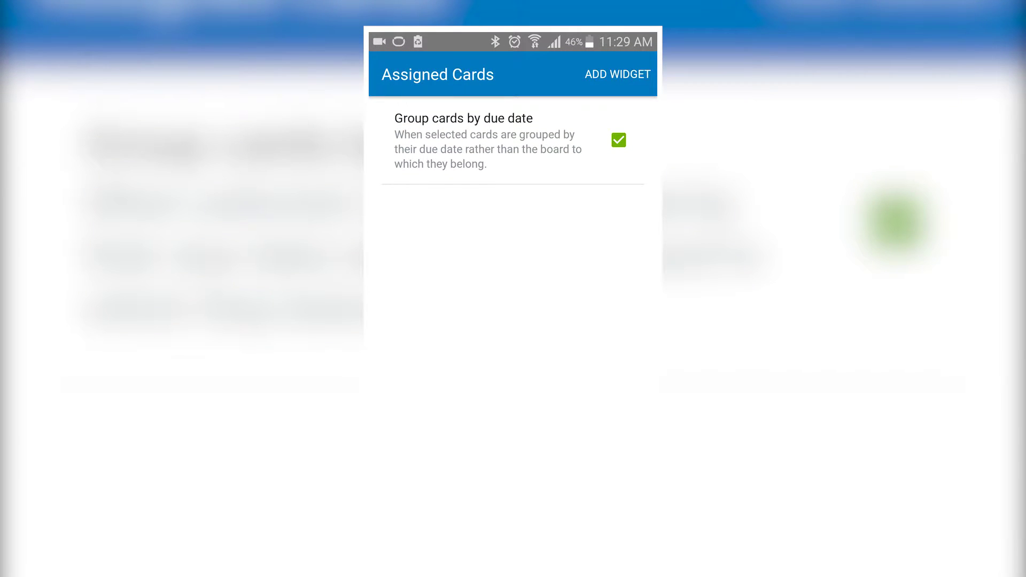
# - Add the widget grouped by due date and stretch it to full page width and height
pyautogui.click(616, 77)
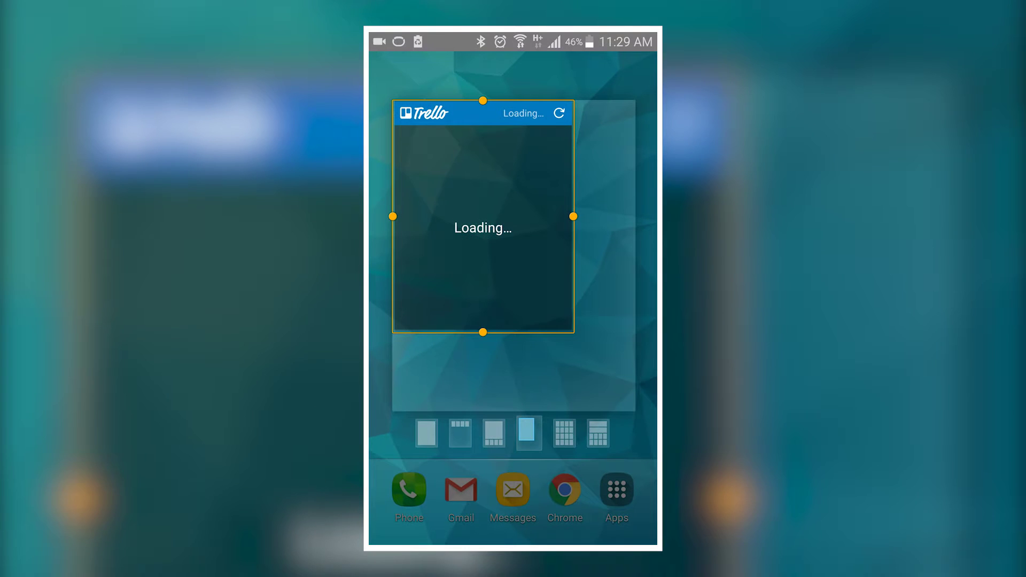
pyautogui.moveTo(574, 216); pyautogui.dragTo(635, 217)
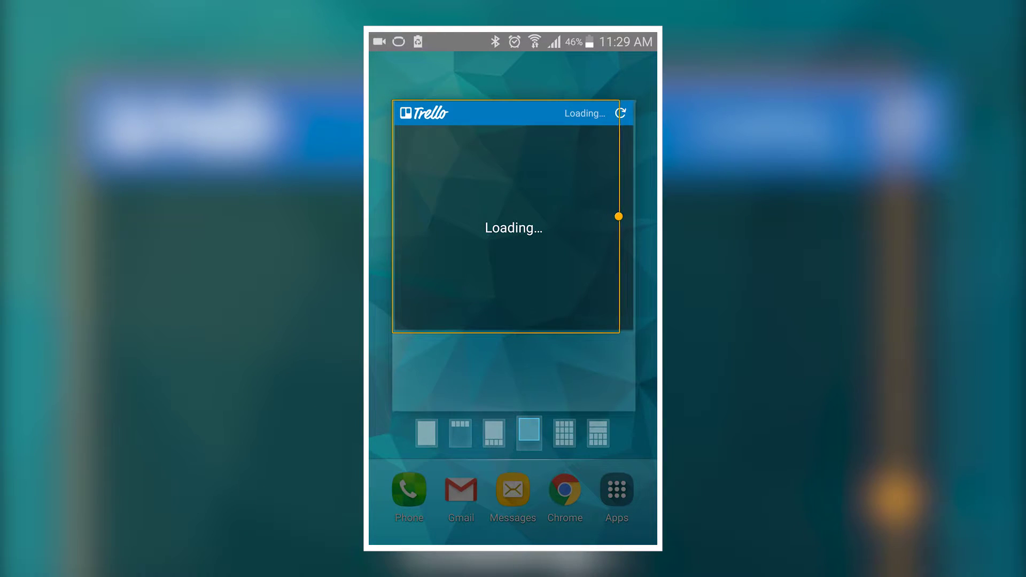
pyautogui.moveTo(514, 331); pyautogui.dragTo(514, 411)
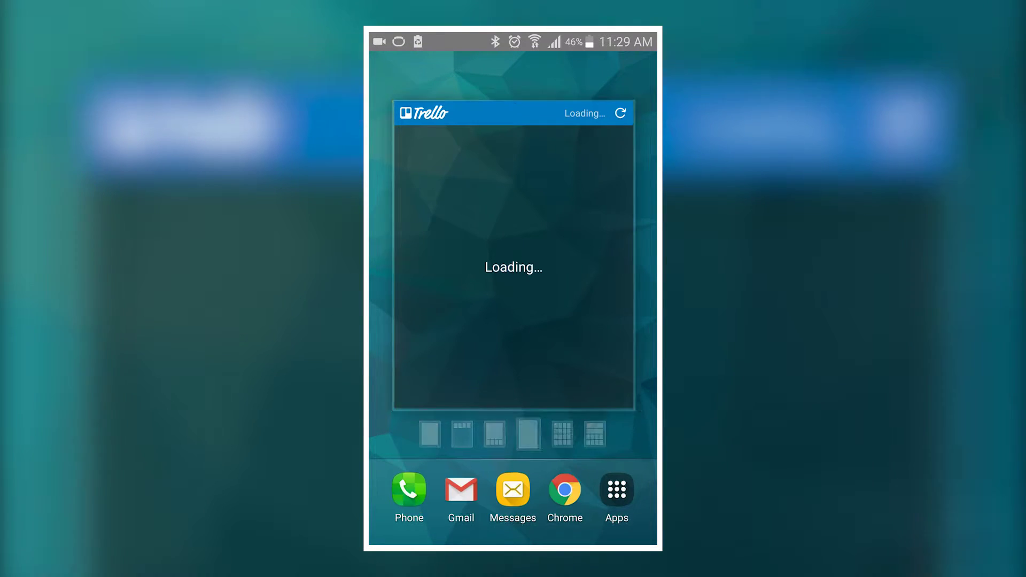
# - Exit resize mode so the widget loads Evening, Monday Chore List, Morning and Shopping lists
pyautogui.press('Escape')
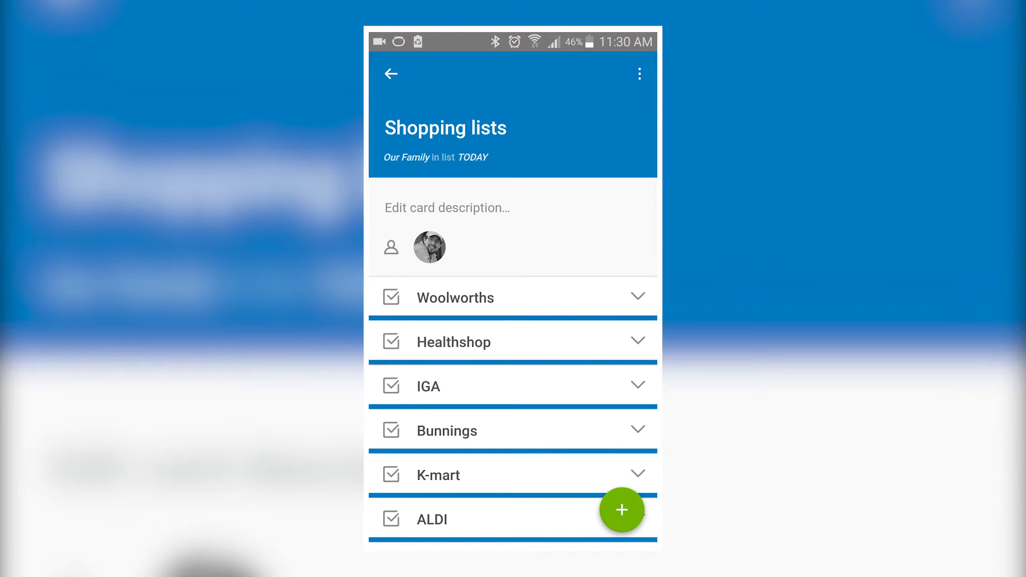
# - Scroll through the Shopping lists card's eight store checklists, from Woolworths to Coles
pyautogui.scroll(-3, 513, 347)
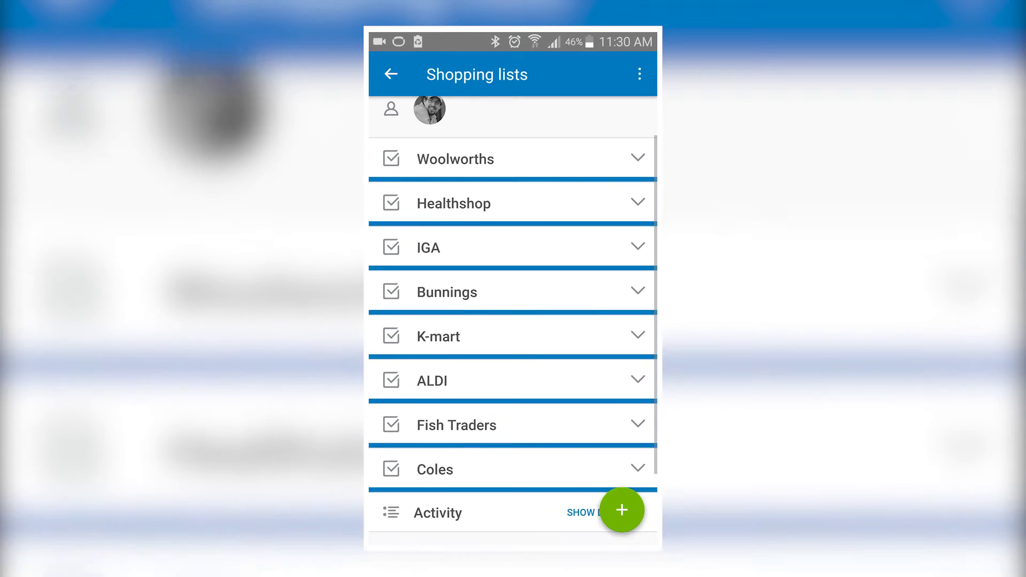
pyautogui.scroll(-1, 513, 321)
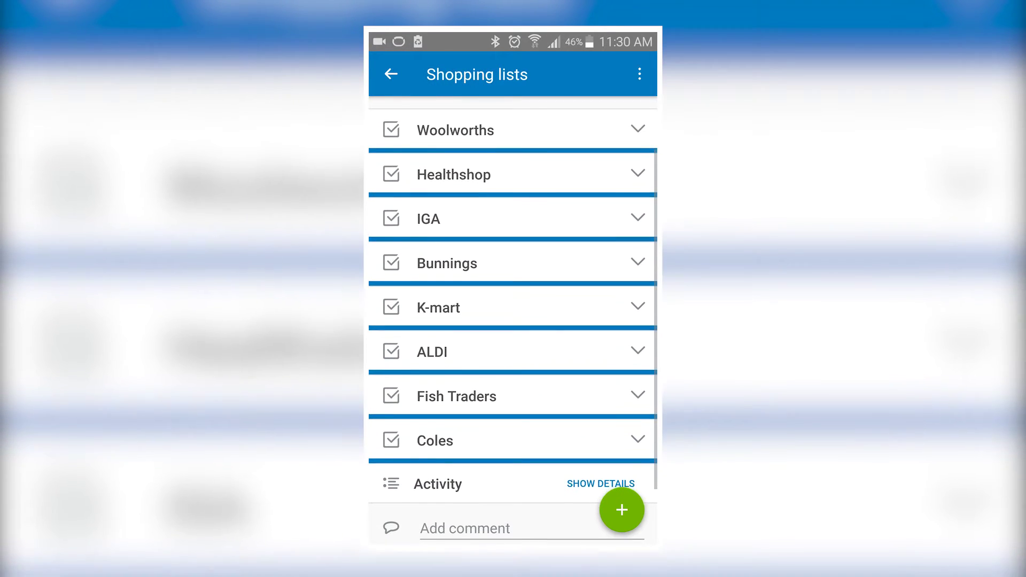
pyautogui.scroll(-1, 513, 321)
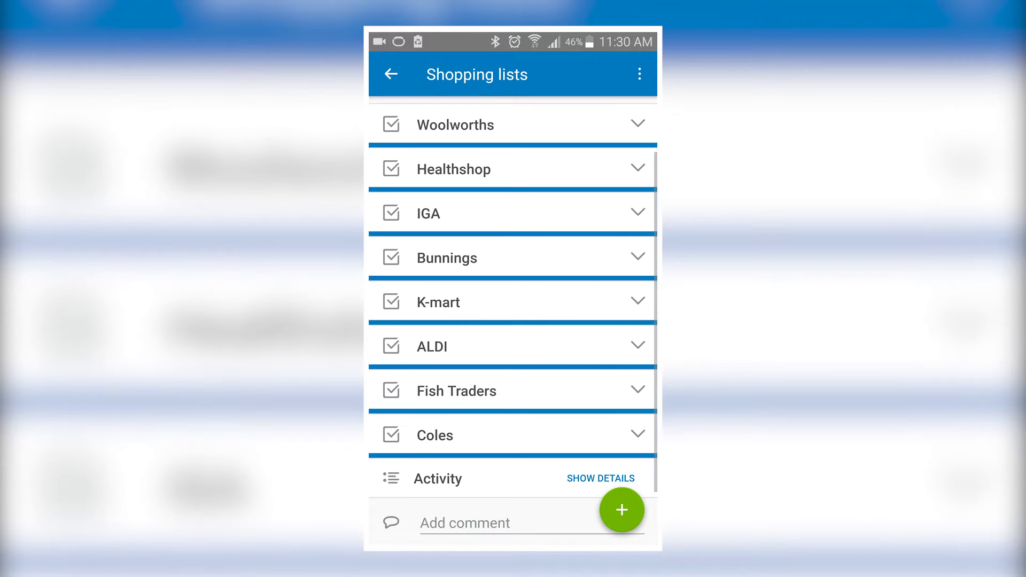
pyautogui.scroll(4, 513, 321)
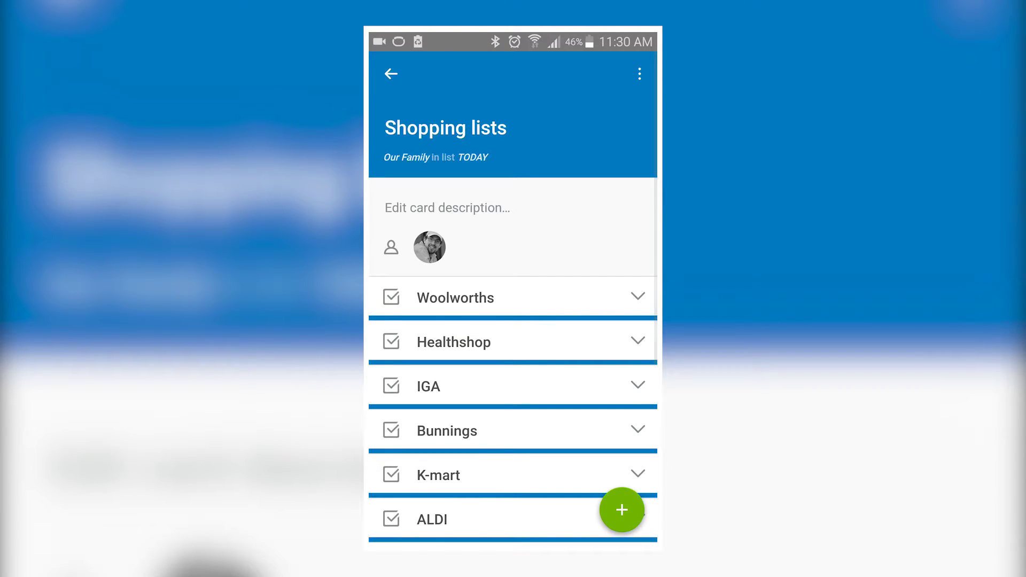
pyautogui.scroll(-5, 514, 320)
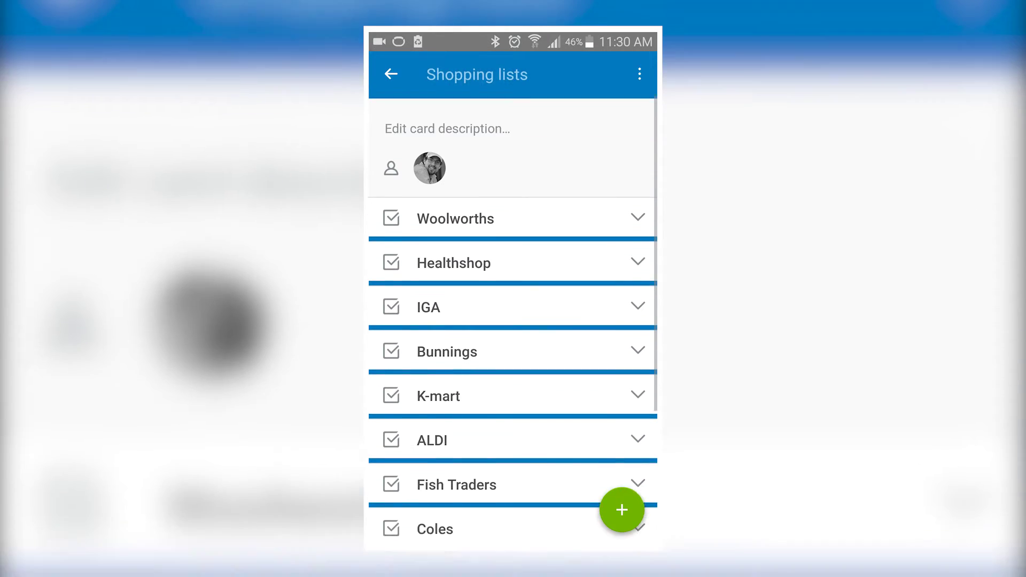
pyautogui.scroll(-2, 513, 321)
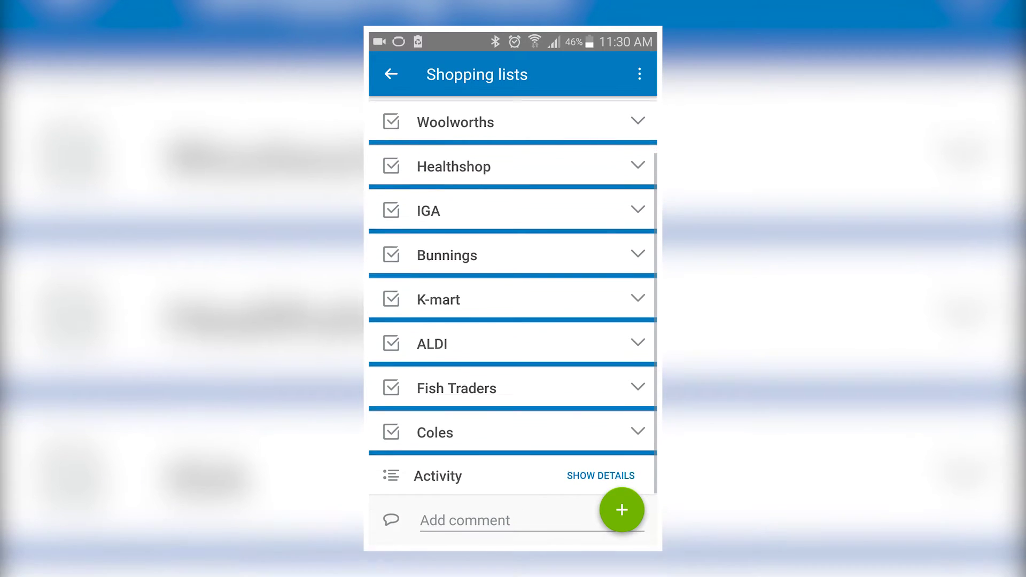
pyautogui.scroll(2, 514, 321)
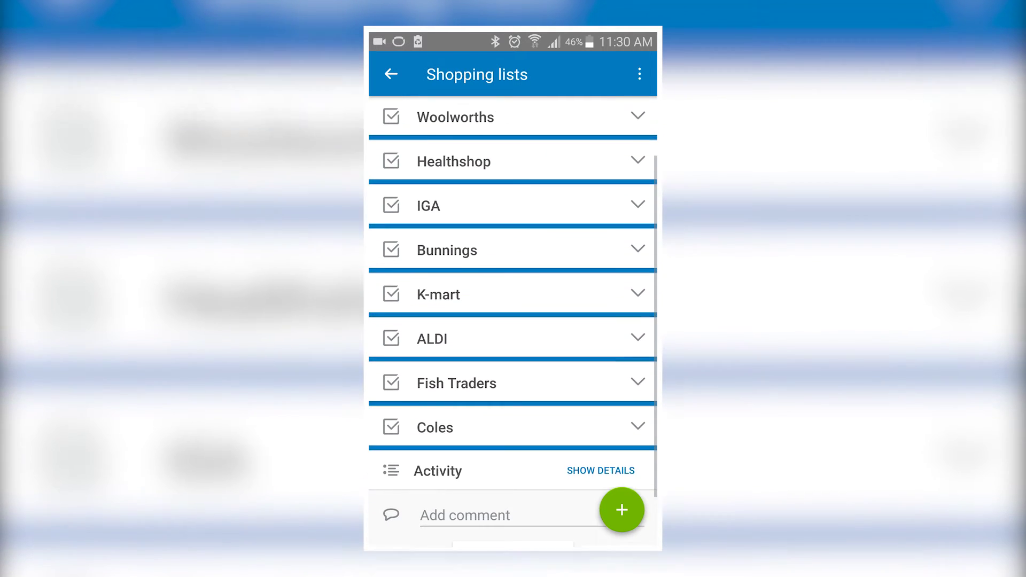
pyautogui.scroll(1, 513, 321)
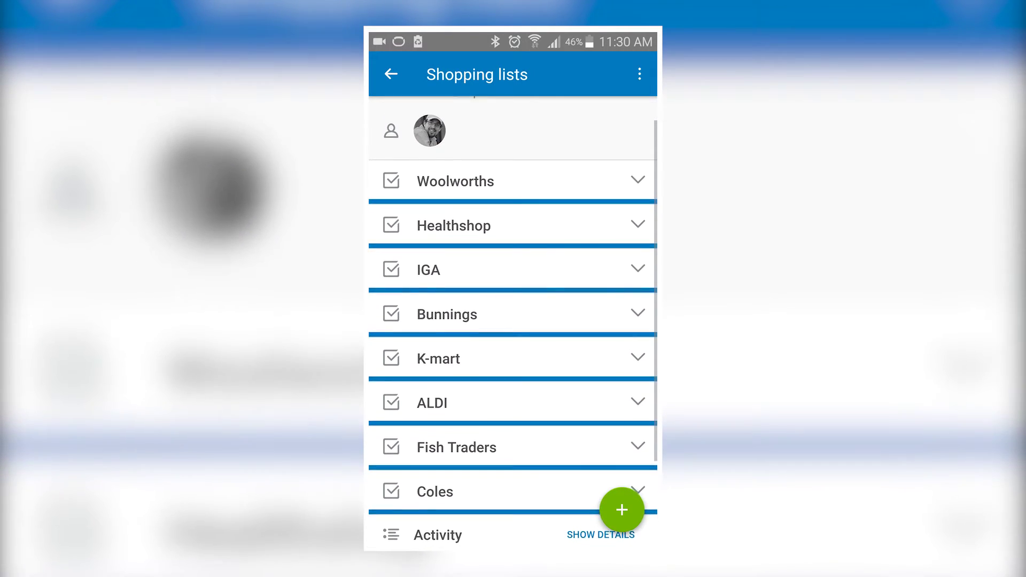
pyautogui.scroll(-2, 513, 321)
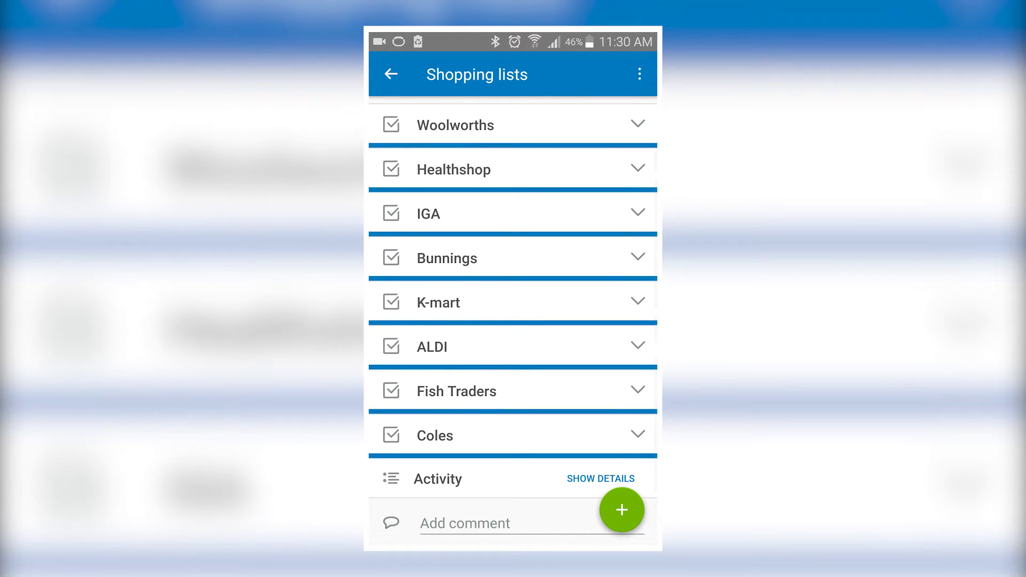
# - Expand Woolworths, show its 53 completed items, and untick Rice and Zsepi
pyautogui.click(638, 125)
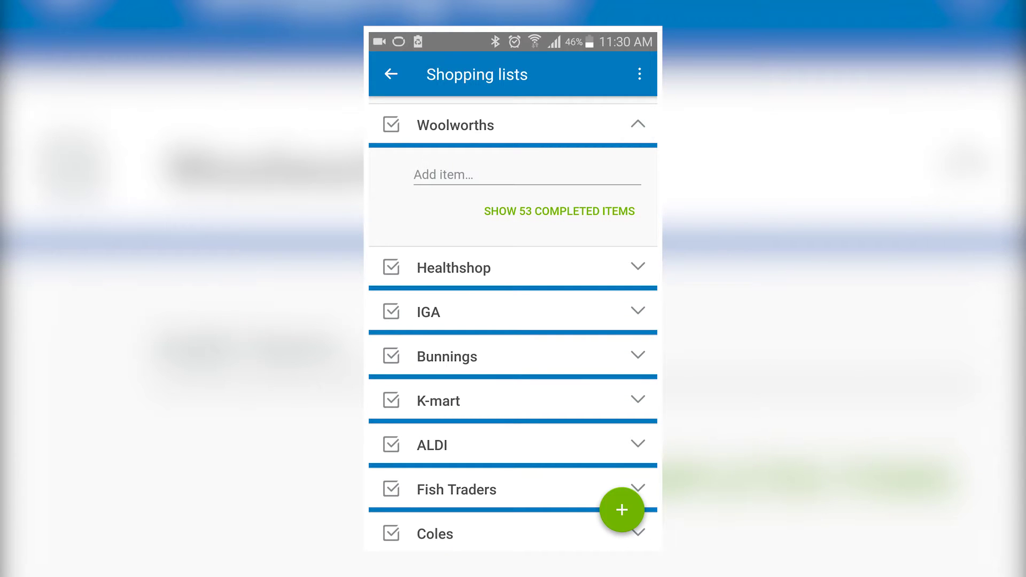
pyautogui.click(559, 211)
pyautogui.click(392, 252)
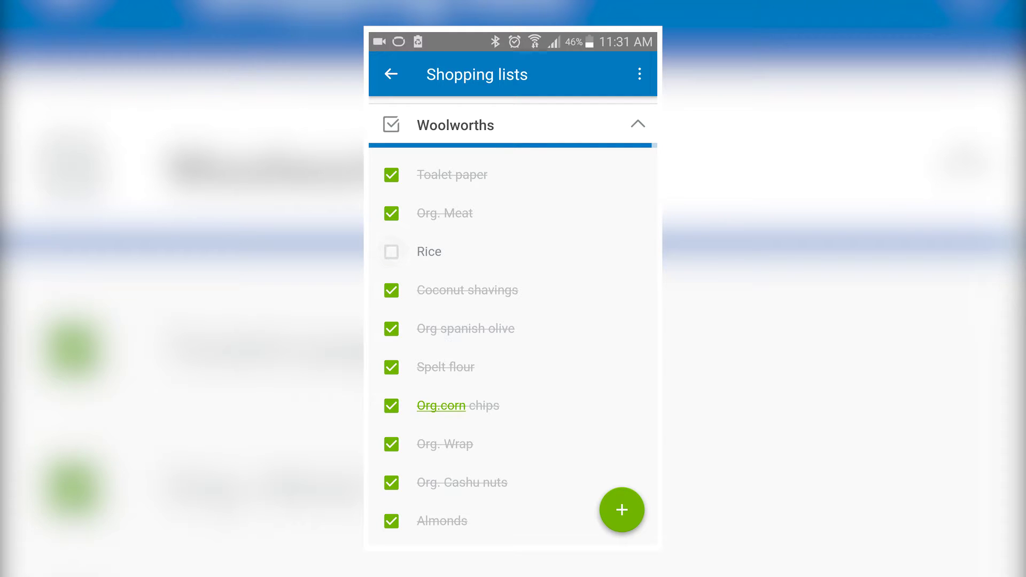
pyautogui.scroll(-5, 513, 321)
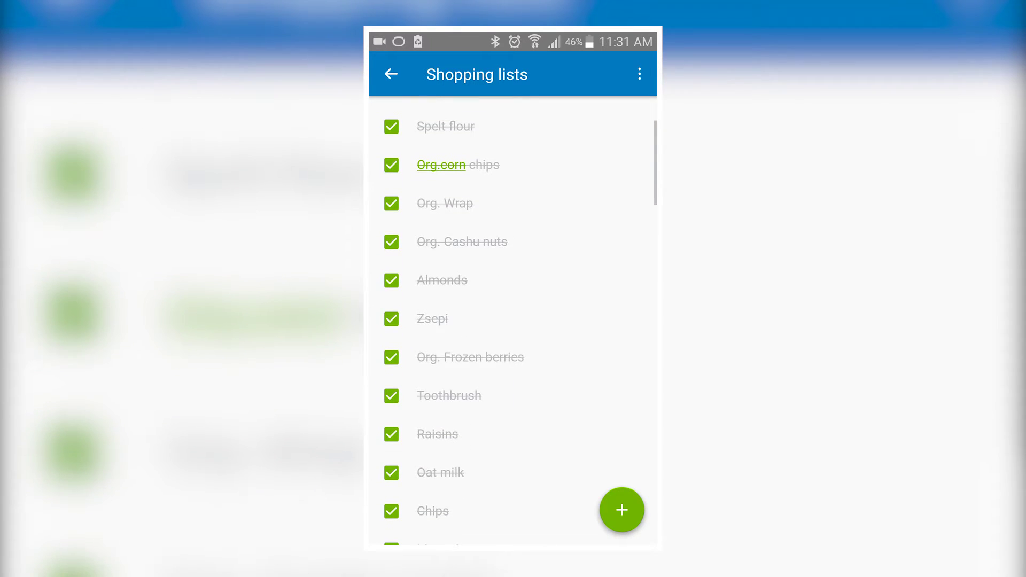
pyautogui.click(391, 319)
# - Untick Cinamon yoghurt and Orange, then scroll through the remaining Woolworths items
pyautogui.scroll(-2, 513, 321)
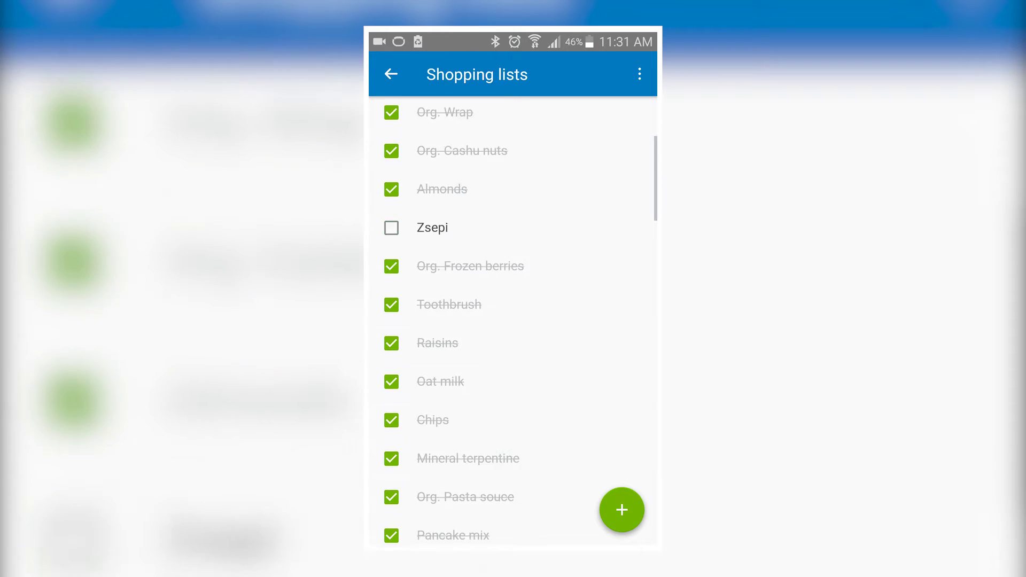
pyautogui.scroll(-3, 513, 321)
pyautogui.scroll(-1, 514, 321)
pyautogui.scroll(-1, 514, 321)
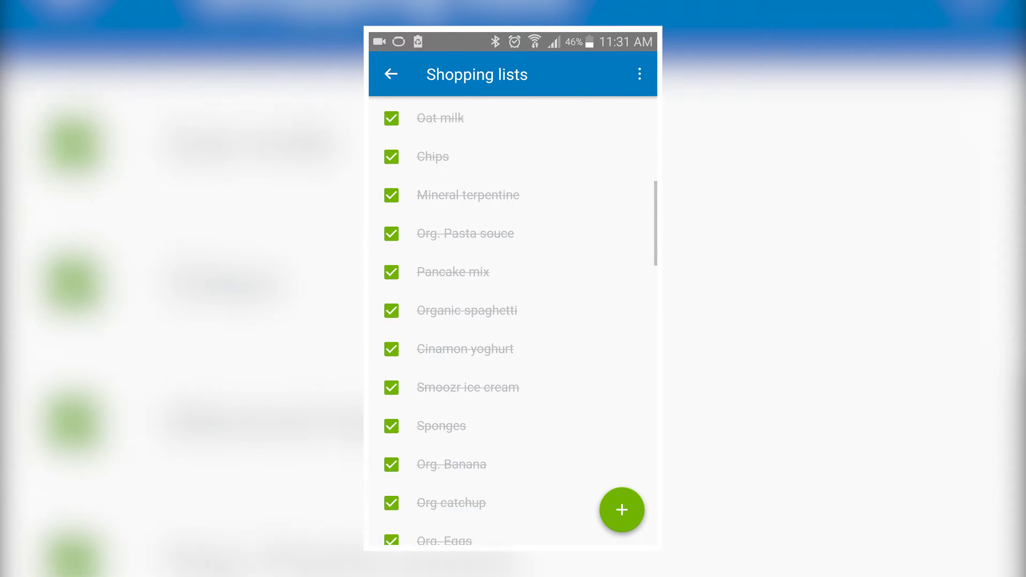
pyautogui.scroll(-2, 513, 321)
pyautogui.click(391, 308)
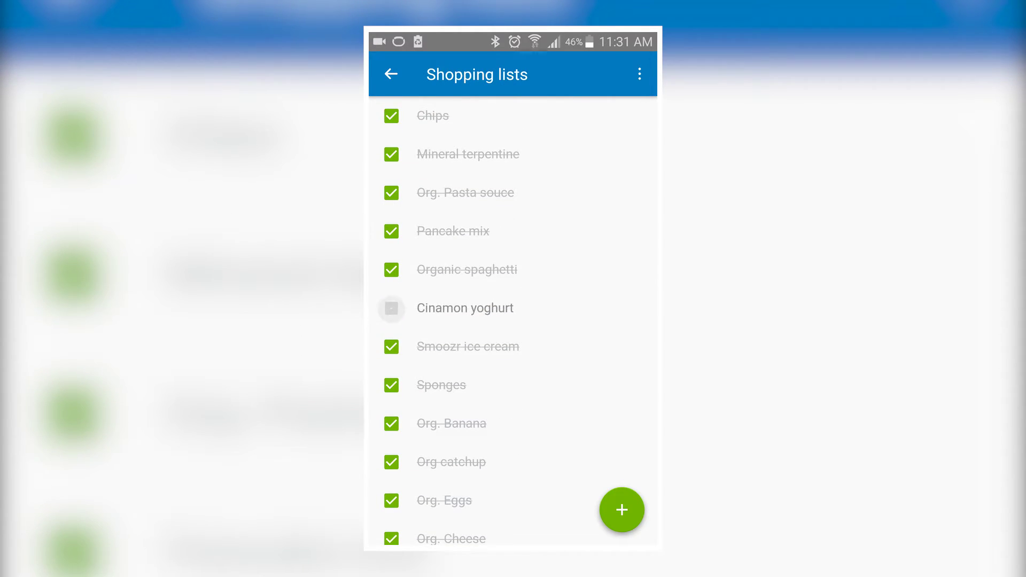
pyautogui.scroll(-3, 513, 320)
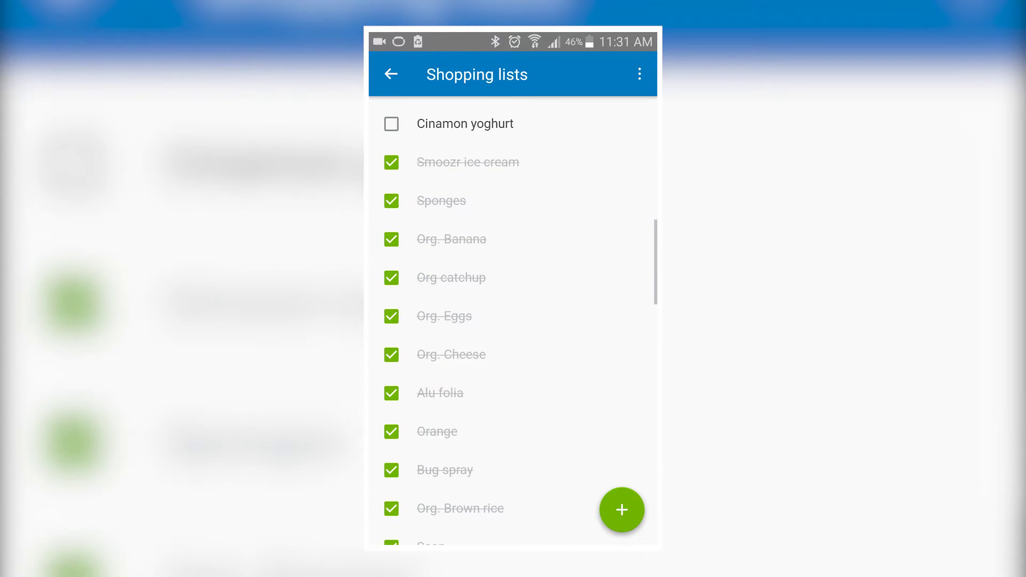
pyautogui.scroll(-2, 514, 321)
pyautogui.scroll(-1, 513, 321)
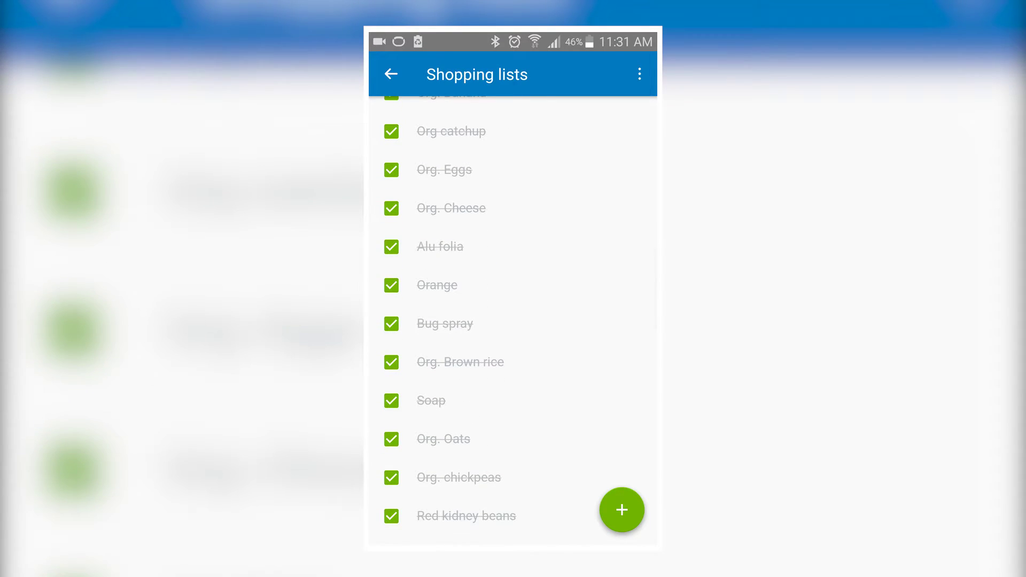
pyautogui.click(392, 285)
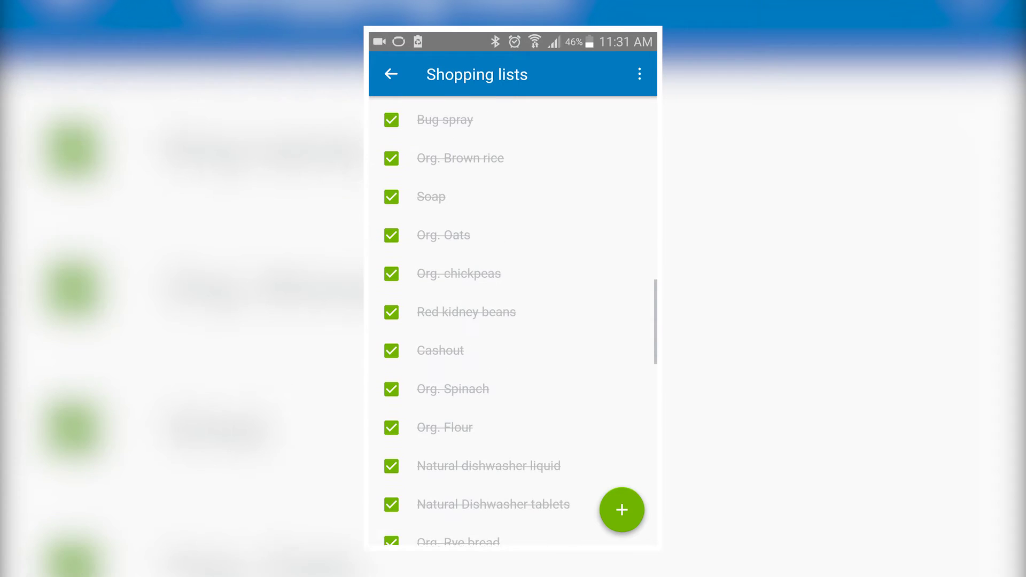
pyautogui.scroll(-1, 513, 321)
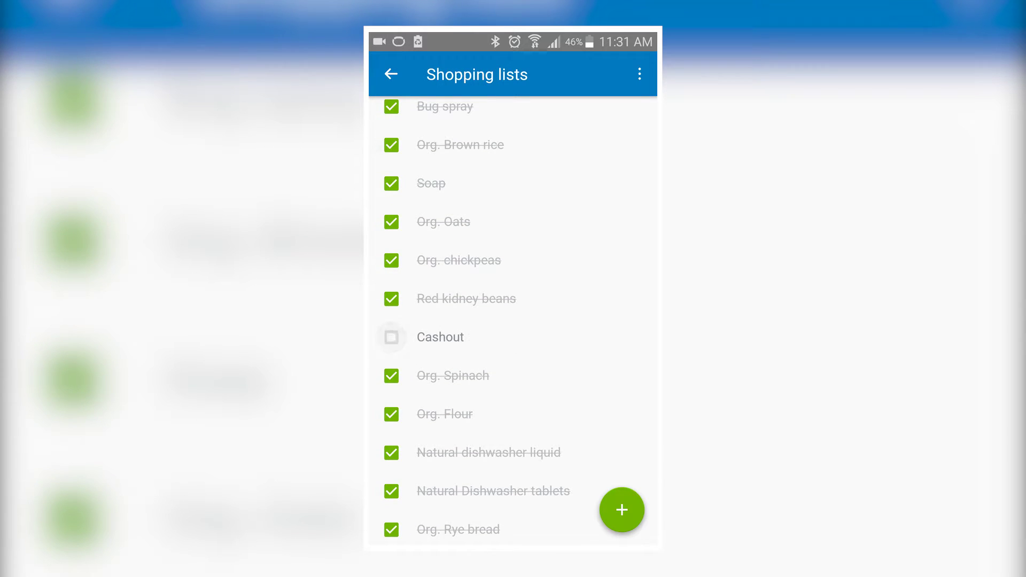
pyautogui.scroll(-1, 514, 321)
pyautogui.scroll(-5, 513, 321)
pyautogui.scroll(-1, 514, 321)
pyautogui.scroll(-2, 513, 321)
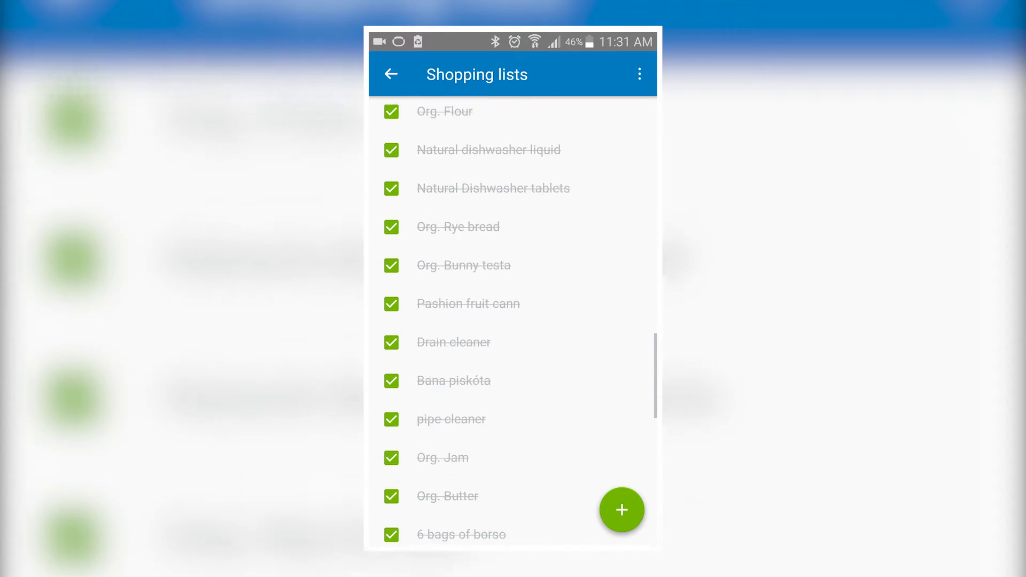
pyautogui.scroll(-5, 513, 321)
pyautogui.scroll(-2, 513, 321)
pyautogui.scroll(-2, 513, 321)
pyautogui.scroll(-3, 514, 321)
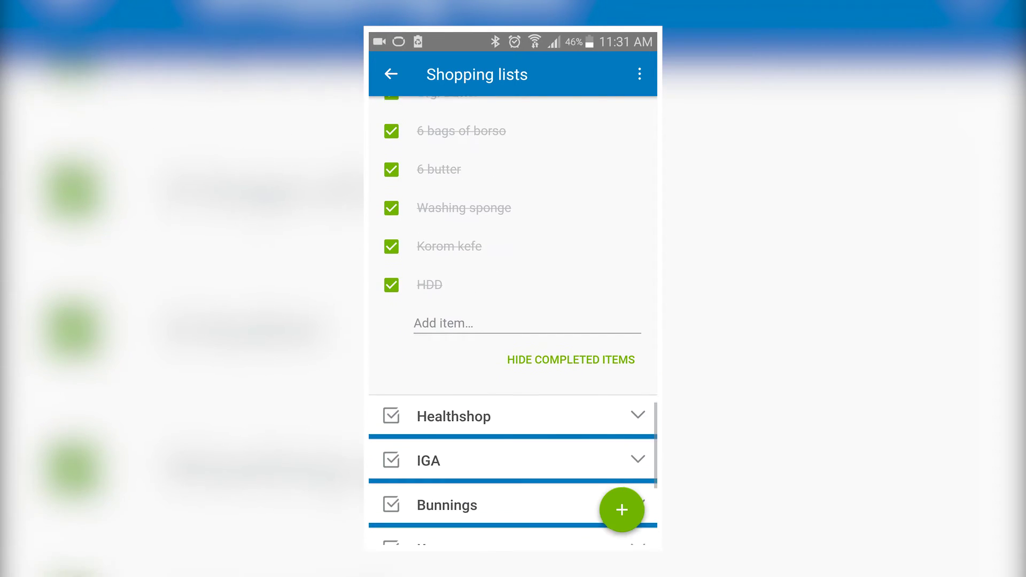
pyautogui.scroll(5, 514, 322)
pyautogui.scroll(6, 513, 321)
pyautogui.scroll(2, 513, 321)
pyautogui.scroll(5, 513, 321)
pyautogui.scroll(-5, 513, 321)
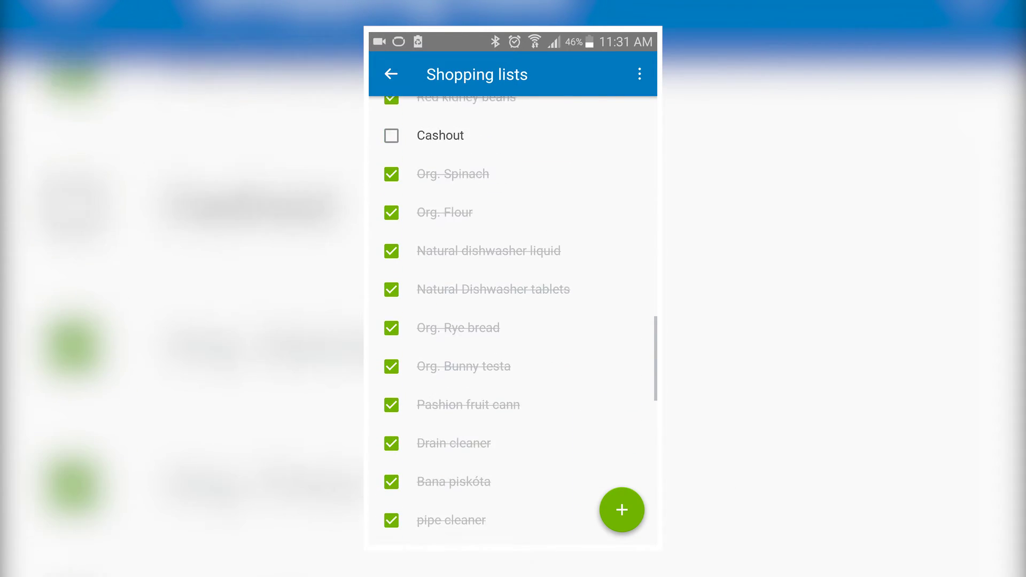
pyautogui.scroll(-2, 513, 321)
pyautogui.scroll(-1, 513, 321)
pyautogui.scroll(2, 514, 321)
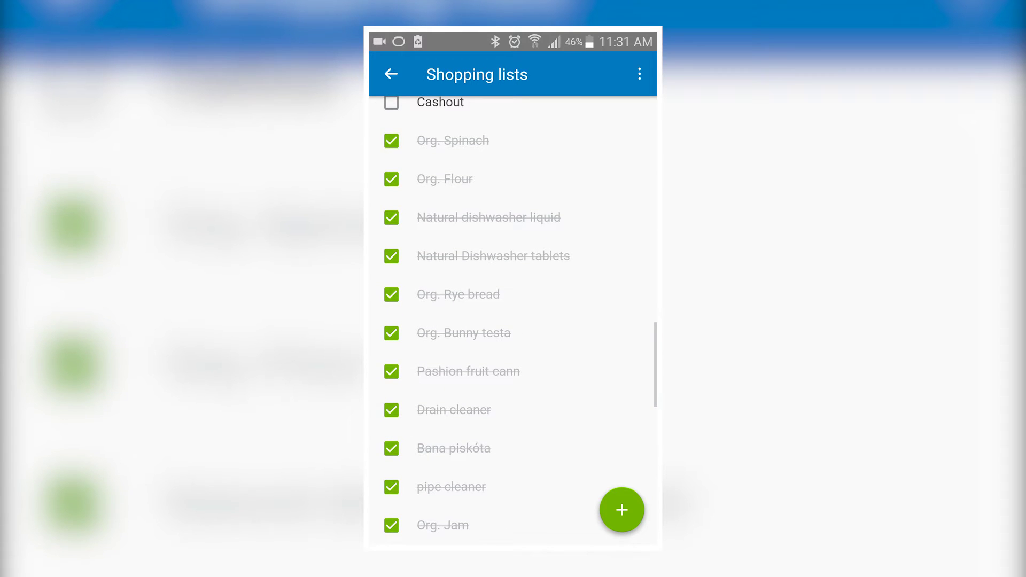
pyautogui.scroll(-3, 513, 320)
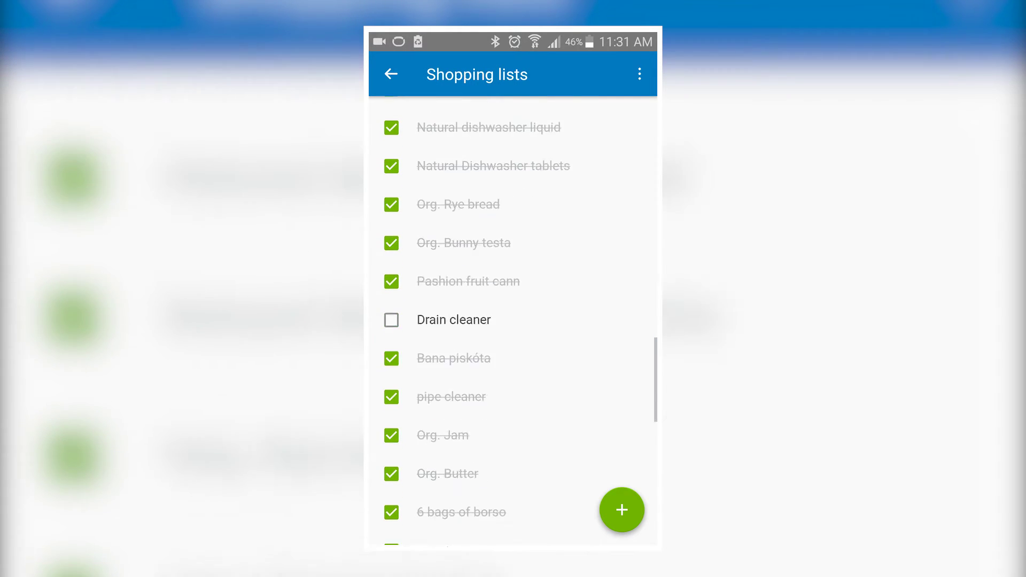
pyautogui.scroll(-2, 514, 321)
pyautogui.scroll(-2, 513, 320)
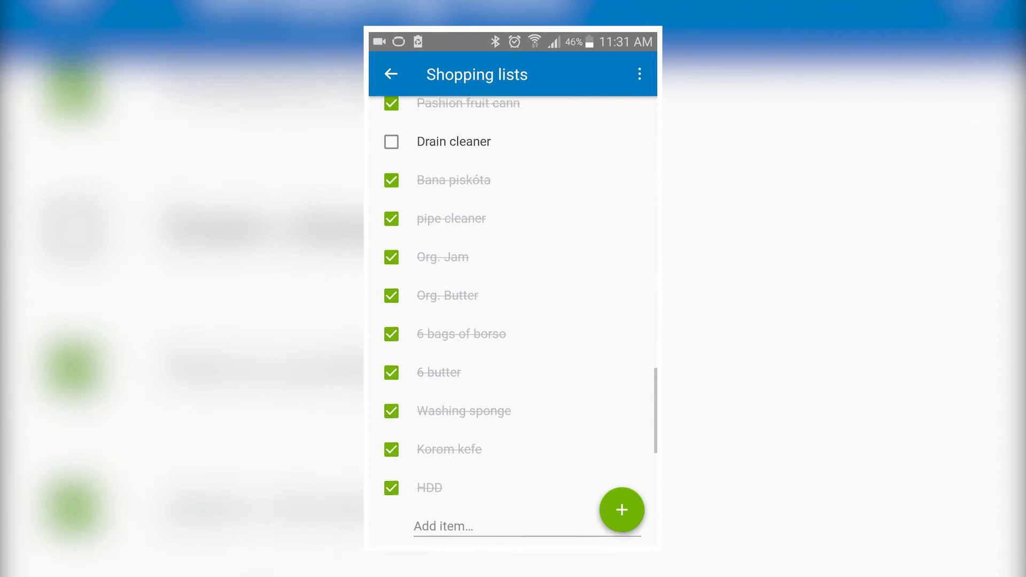
pyautogui.scroll(-4, 513, 320)
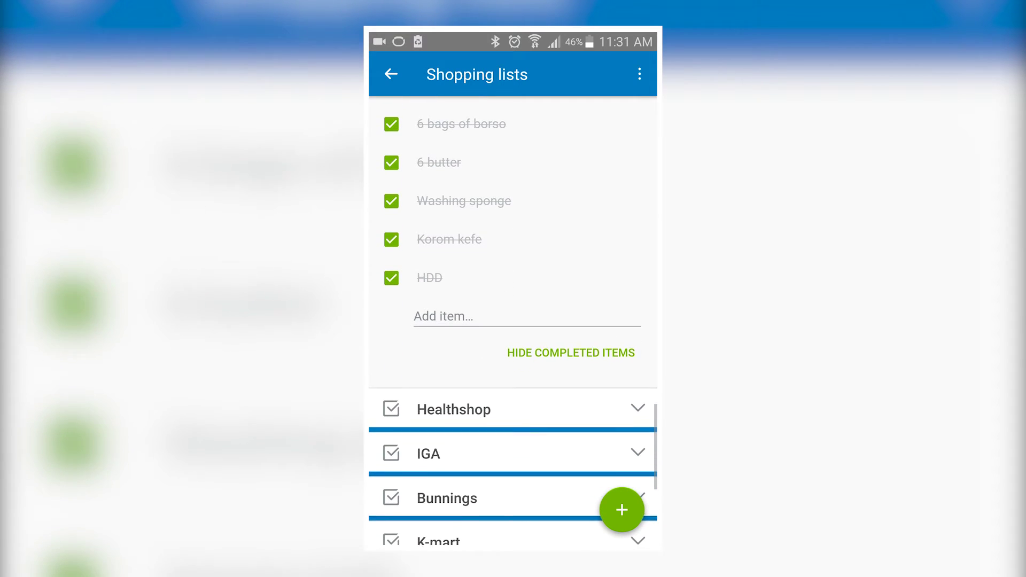
# - Hide the completed Woolworths items, leaving only its six open items
pyautogui.click(572, 351)
pyautogui.scroll(5, 513, 321)
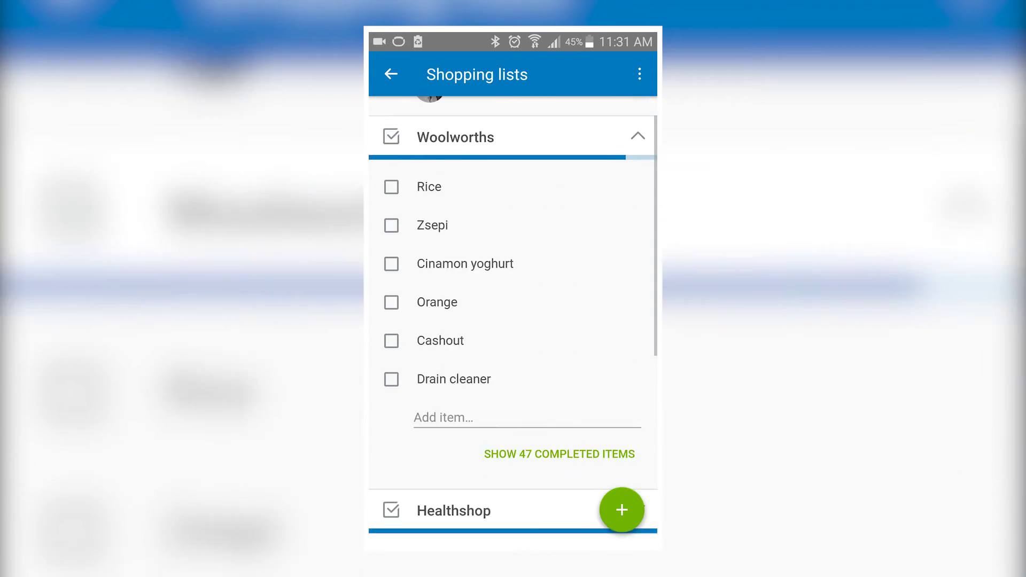
pyautogui.scroll(3, 513, 321)
pyautogui.scroll(-3, 514, 321)
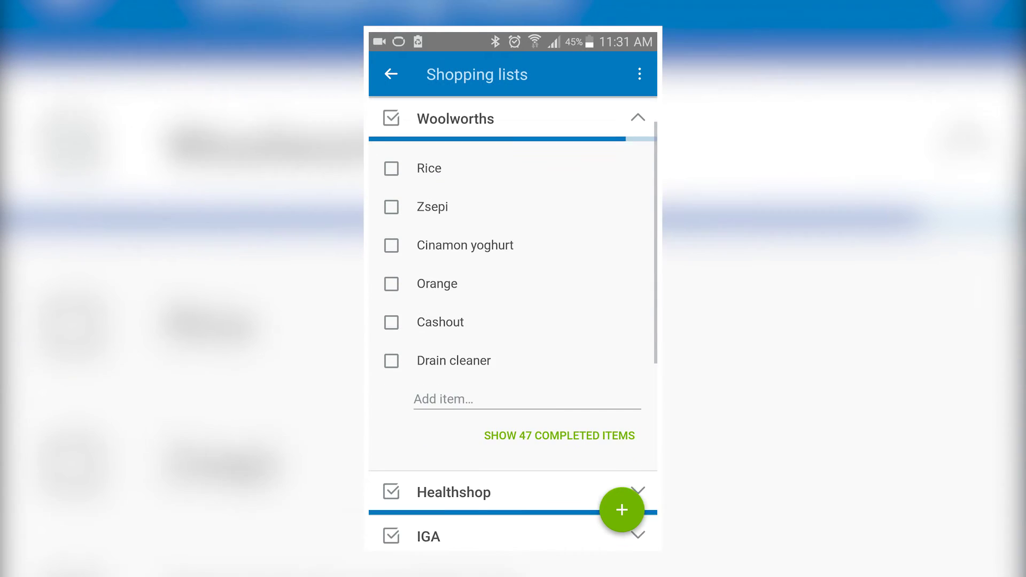
pyautogui.scroll(-4, 513, 320)
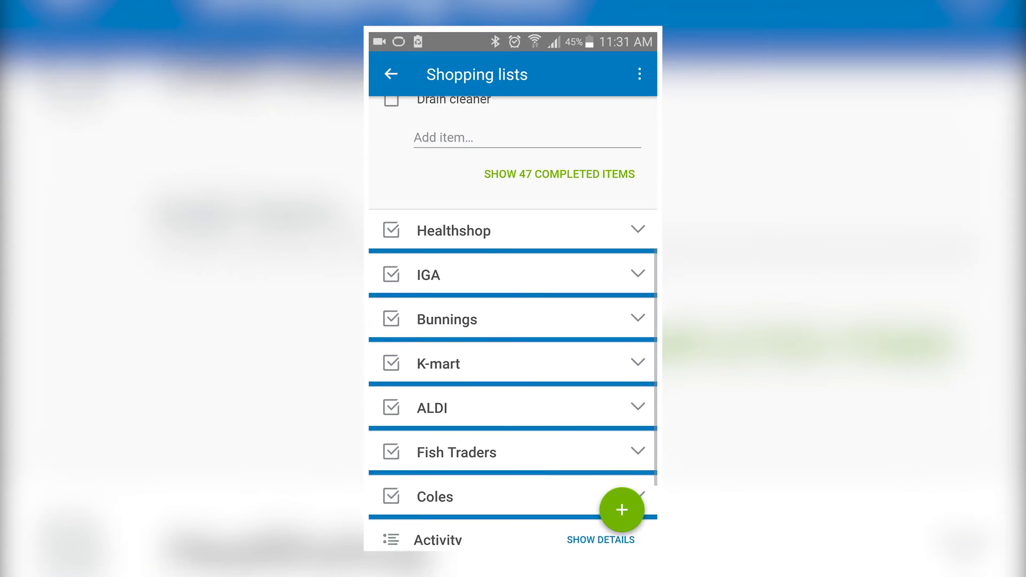
pyautogui.scroll(-3, 513, 321)
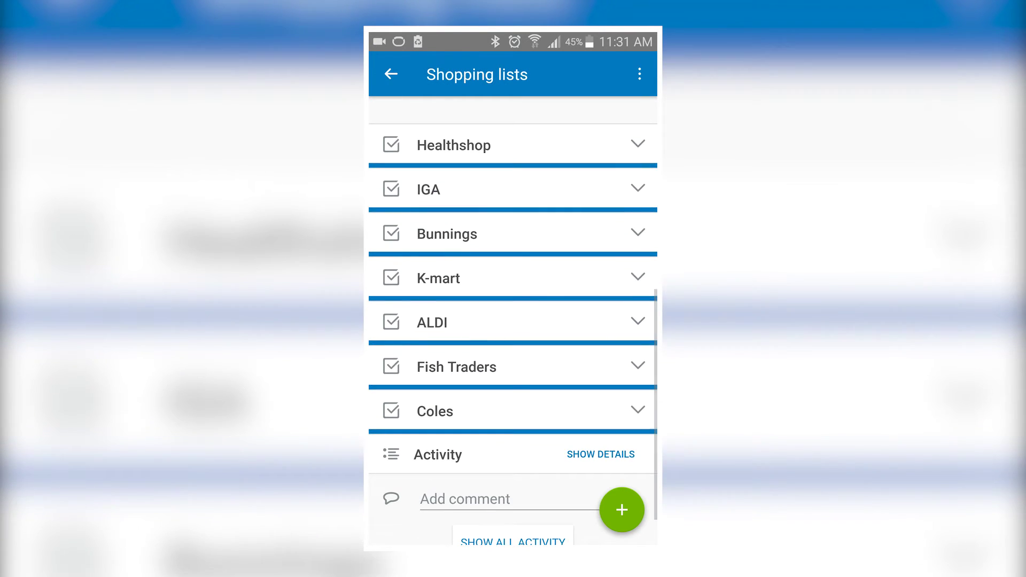
# - Expand the K-mart checklist, show its 12 completed items, and open it for editing
pyautogui.click(638, 277)
pyautogui.click(560, 364)
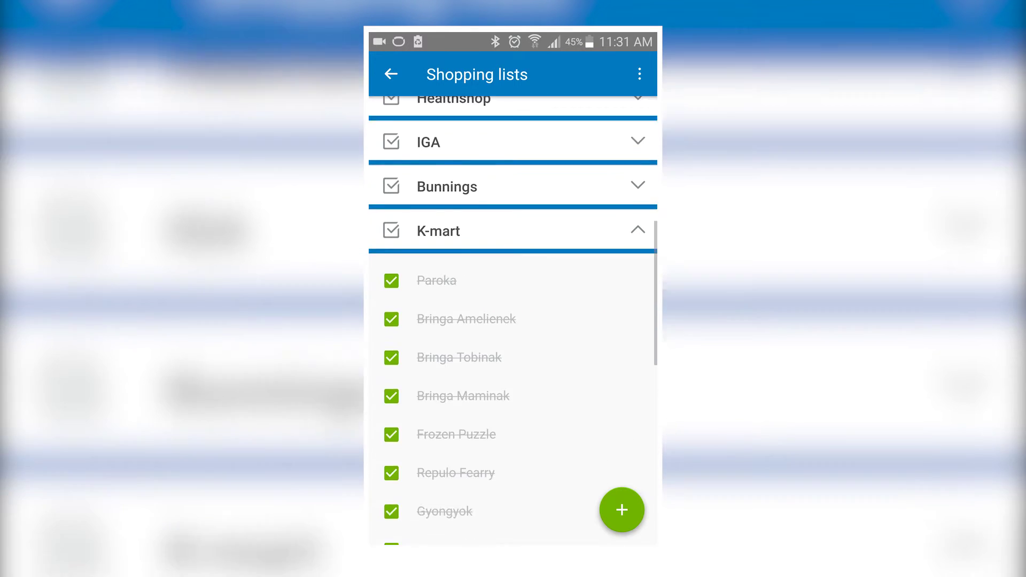
pyautogui.scroll(-5, 513, 321)
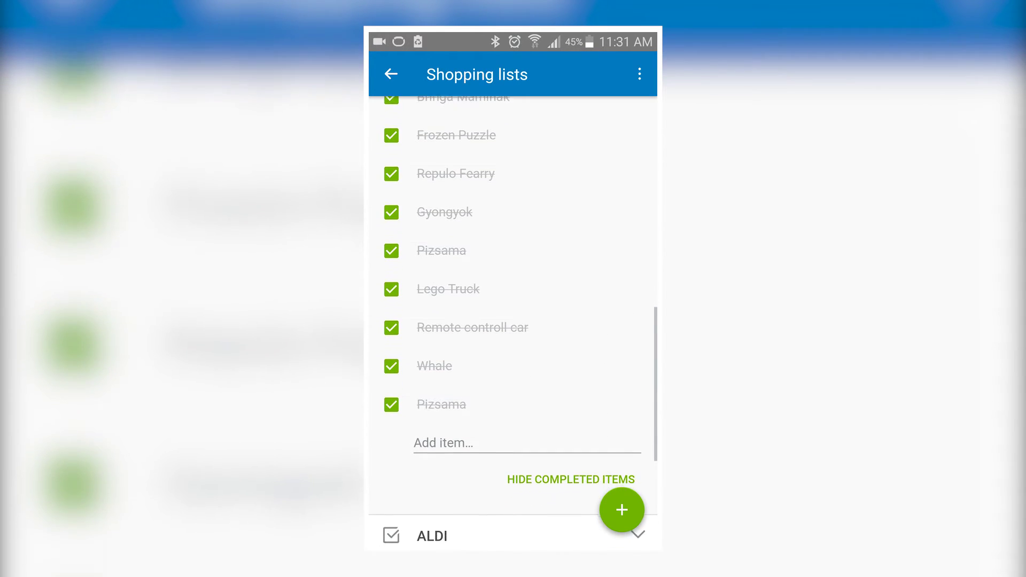
pyautogui.scroll(12, 513, 321)
pyautogui.scroll(4, 513, 321)
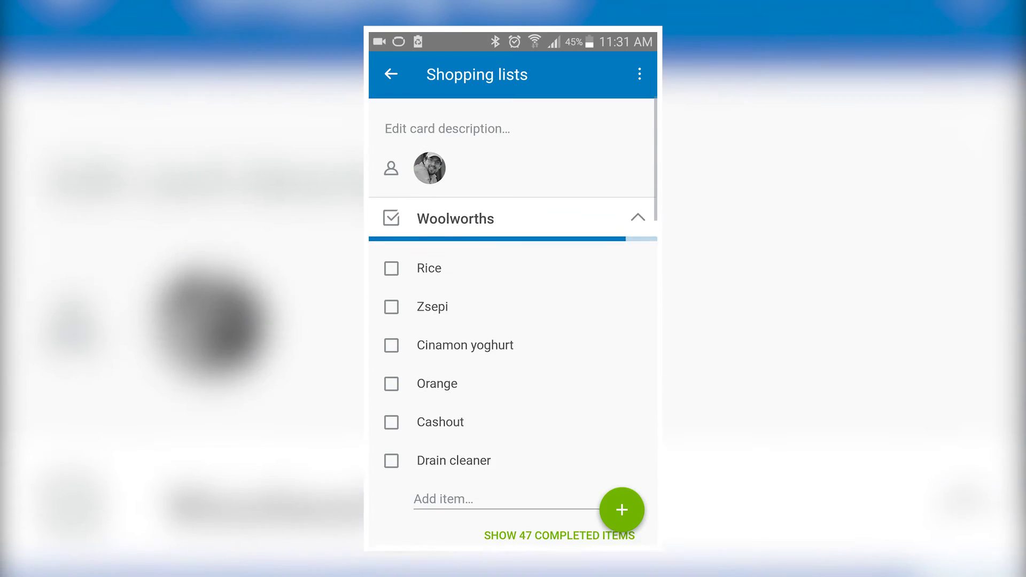
pyautogui.scroll(-3, 514, 321)
pyautogui.scroll(-4, 513, 321)
pyautogui.scroll(1, 514, 320)
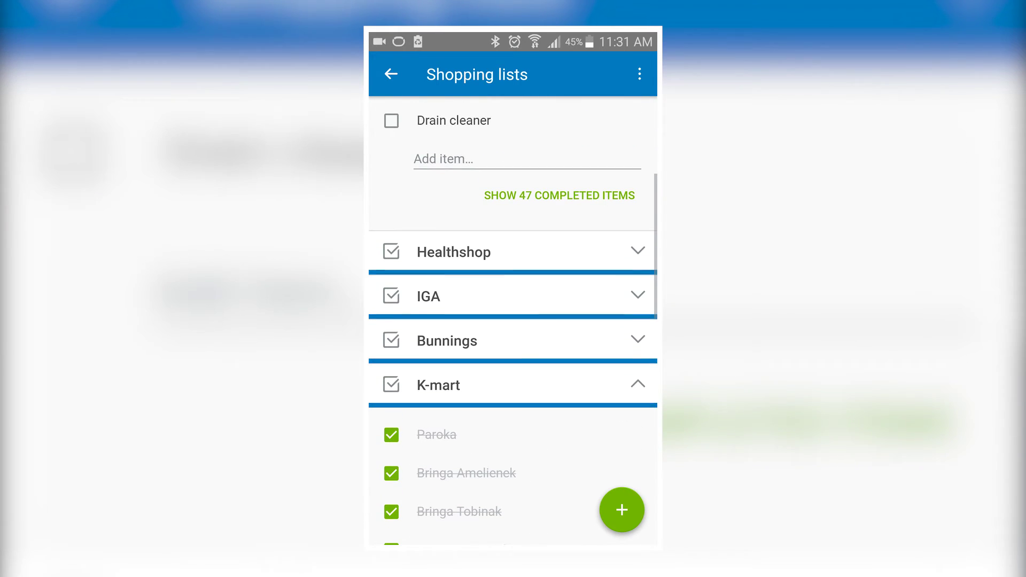
pyautogui.click(439, 385)
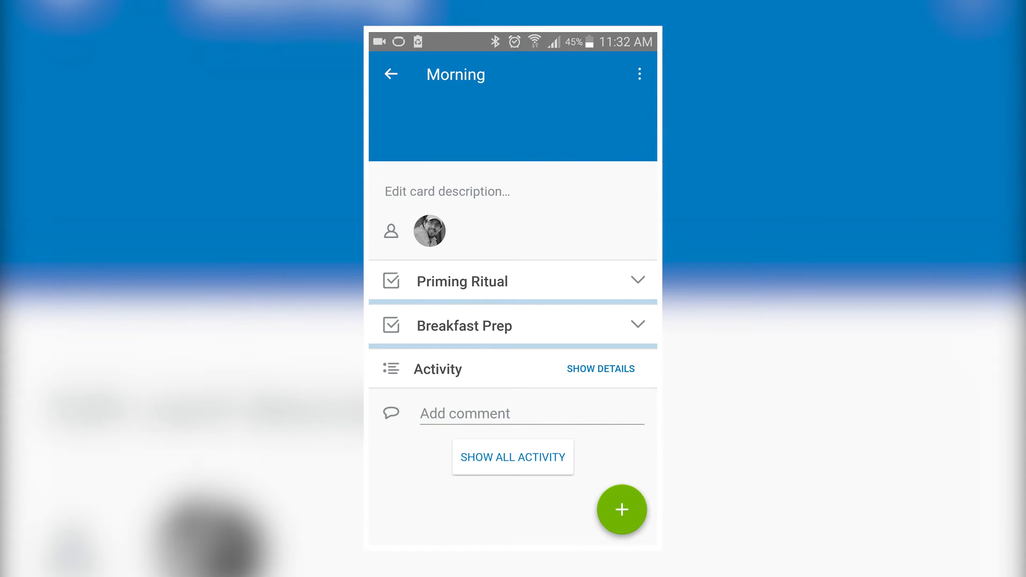
# - Expand then collapse Priming Ritual, and expand Breakfast Prep to scroll its items
pyautogui.click(638, 280)
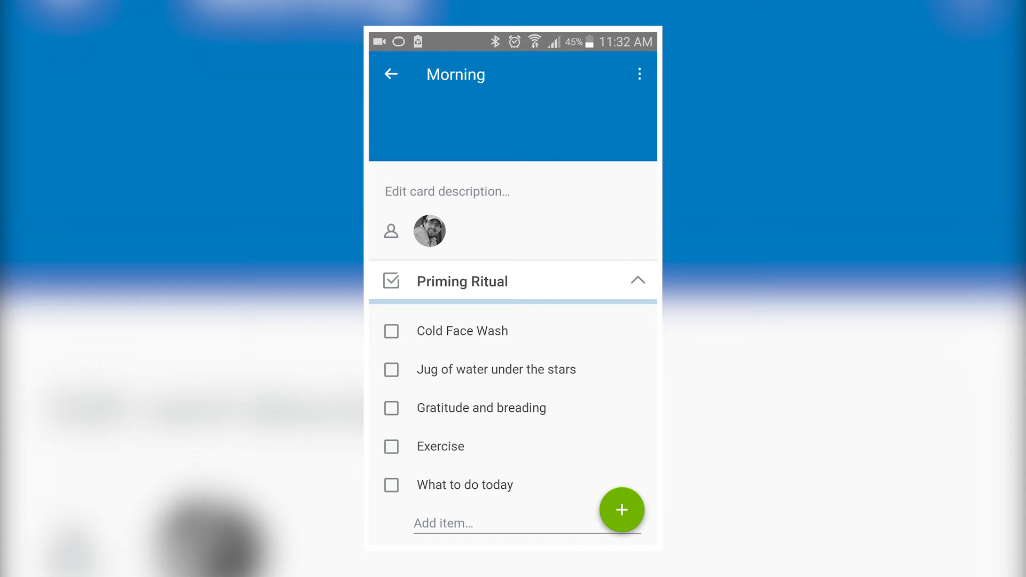
pyautogui.click(638, 280)
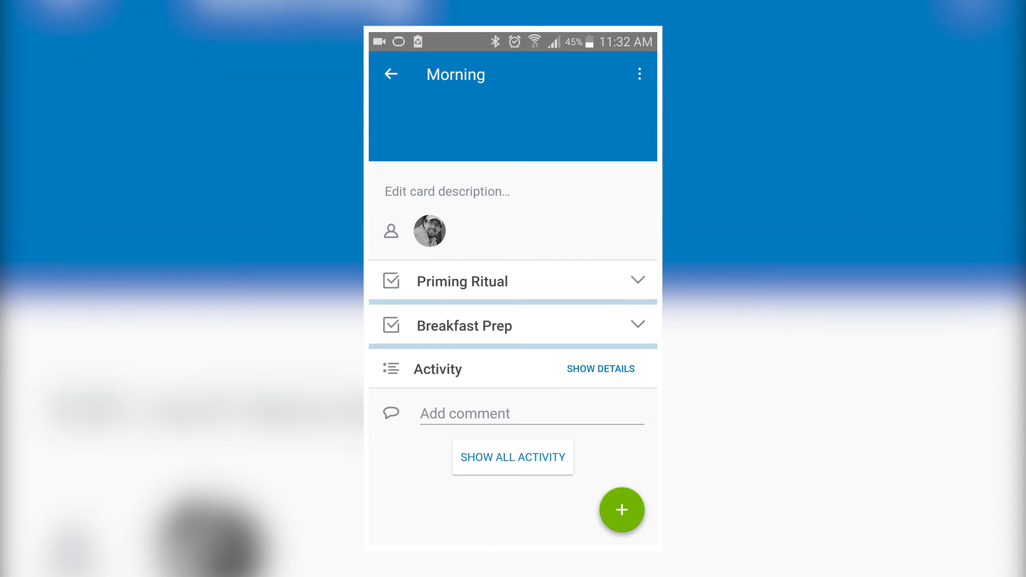
pyautogui.click(638, 325)
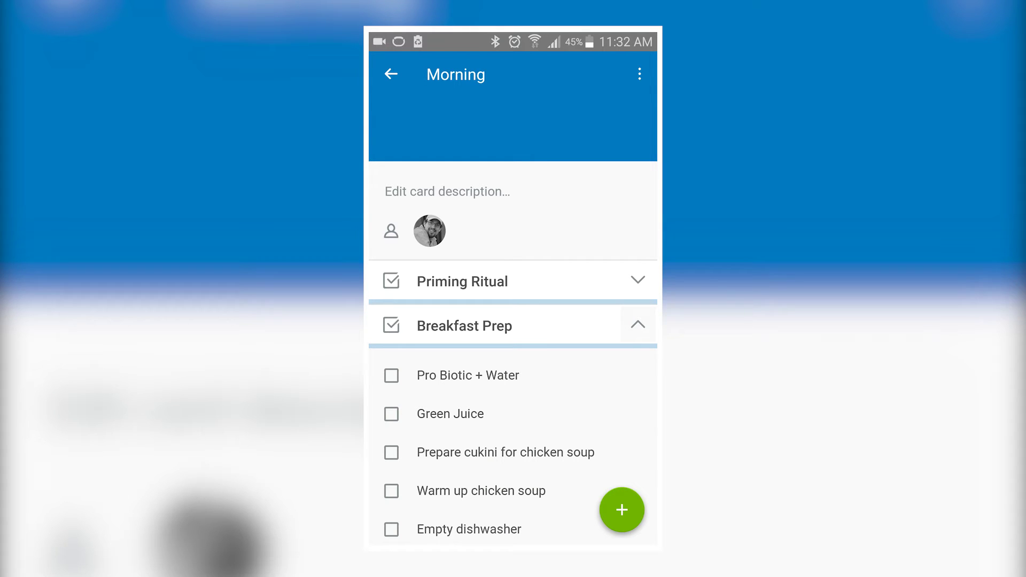
pyautogui.scroll(-5, 513, 375)
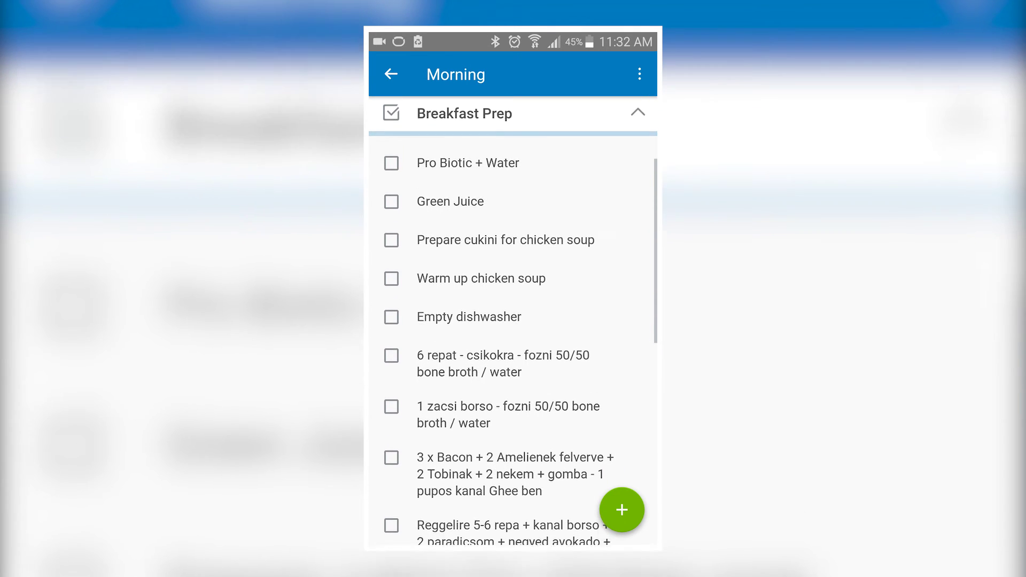
pyautogui.scroll(1, 513, 322)
pyautogui.scroll(-3, 513, 321)
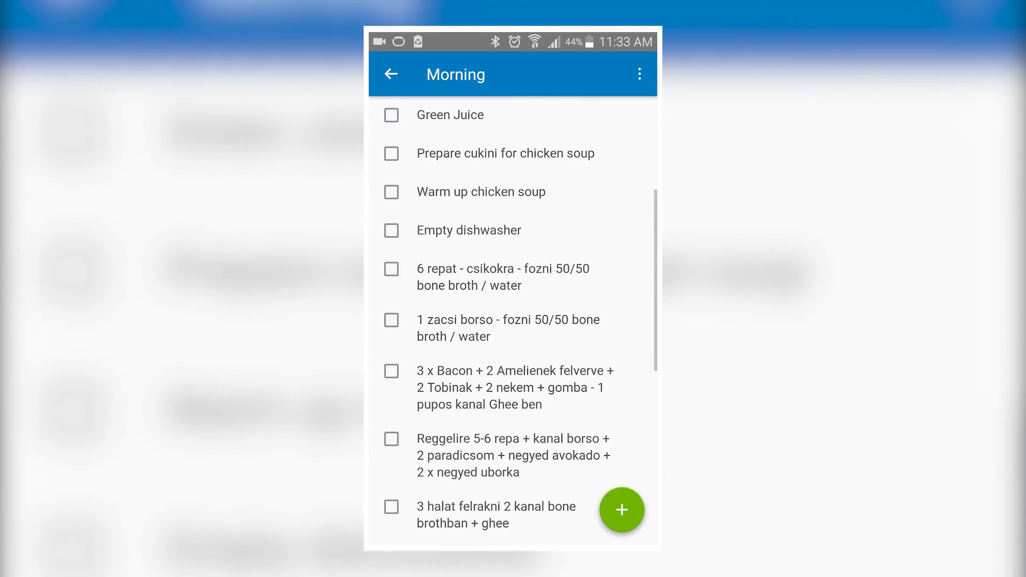
pyautogui.scroll(3, 514, 321)
pyautogui.scroll(3, 513, 320)
pyautogui.scroll(2, 514, 321)
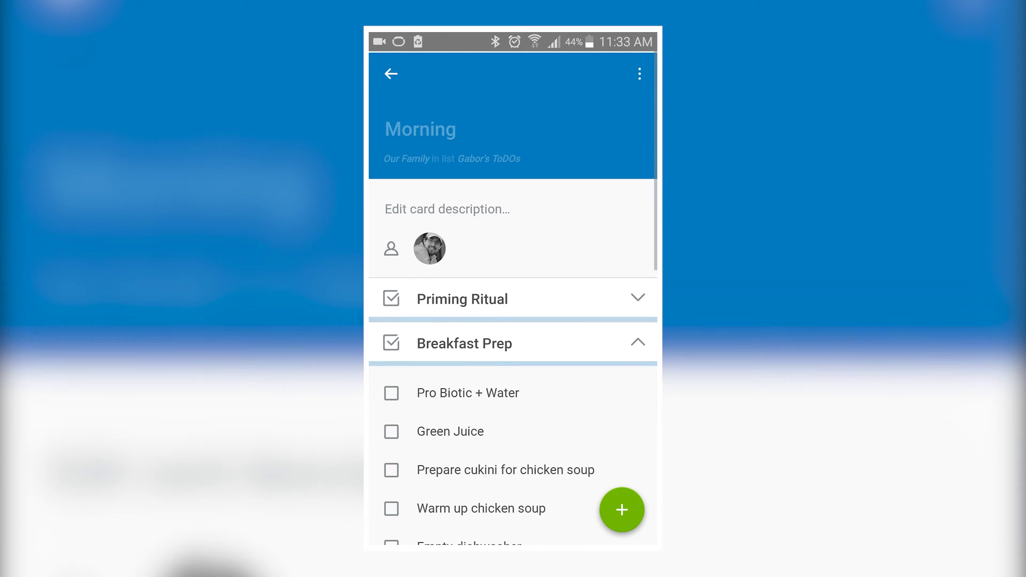